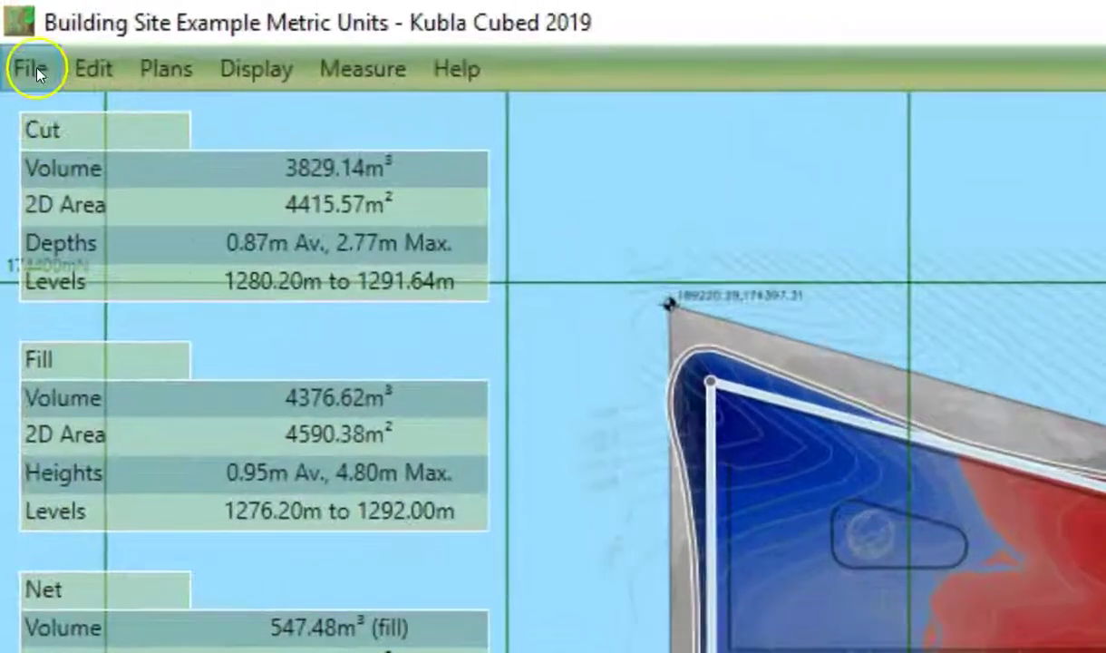
# Step: Compare File > Create Report and Create Spreadsheet, each offering Input Data and Earthworks Estimation
pyautogui.click(29, 51)
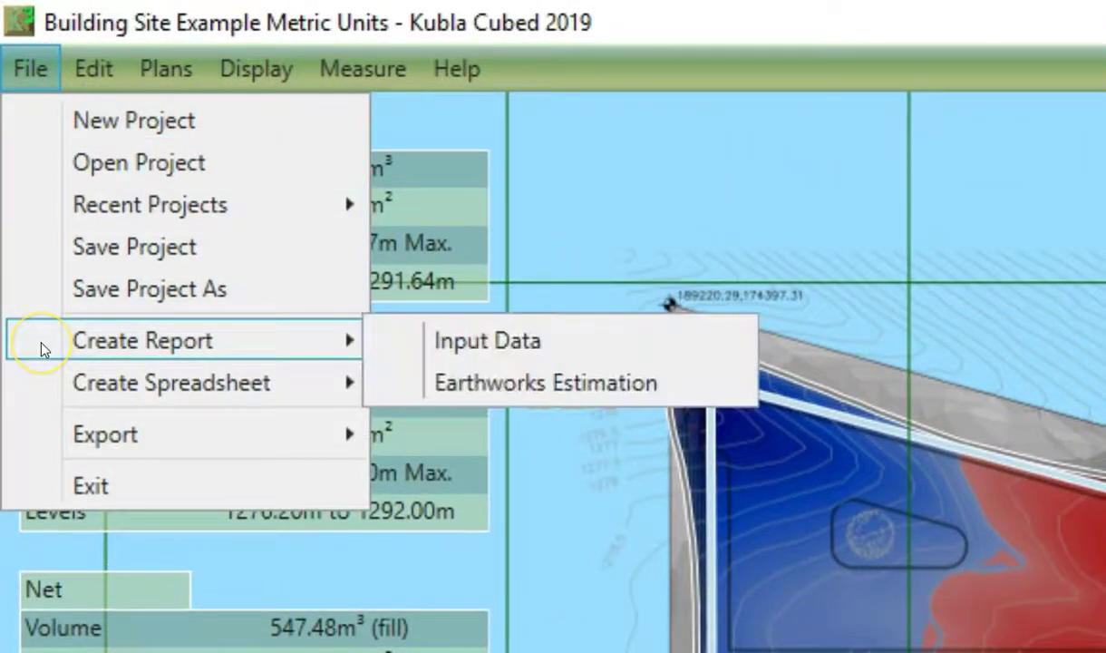
pyautogui.moveTo(41, 349)
pyautogui.click(41, 385)
pyautogui.click(97, 385)
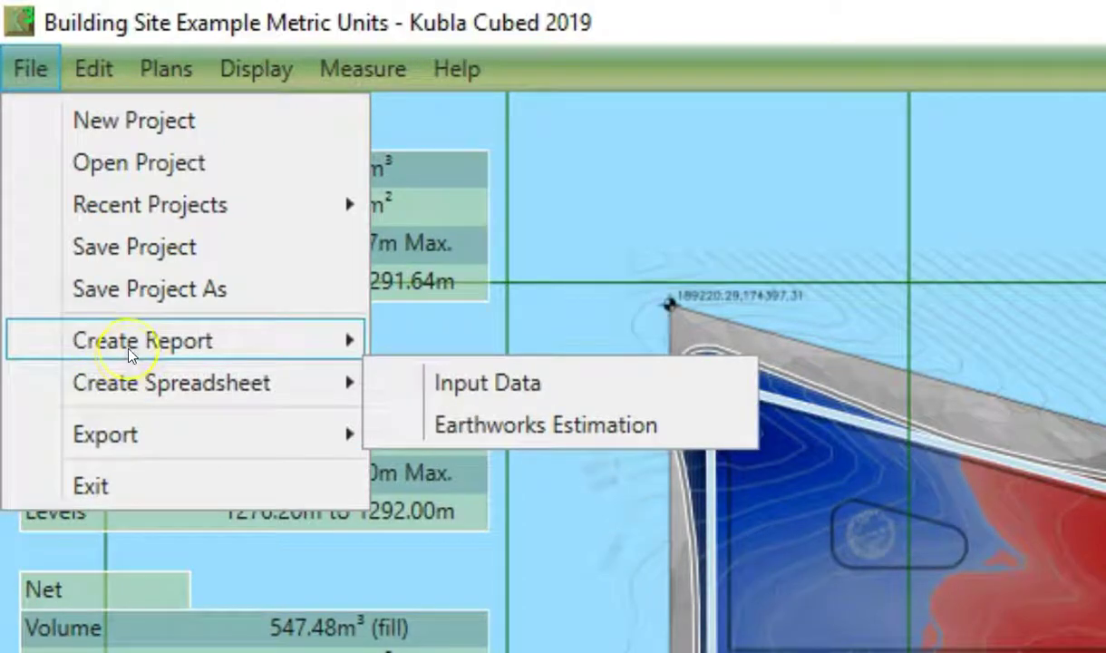
pyautogui.moveTo(129, 354)
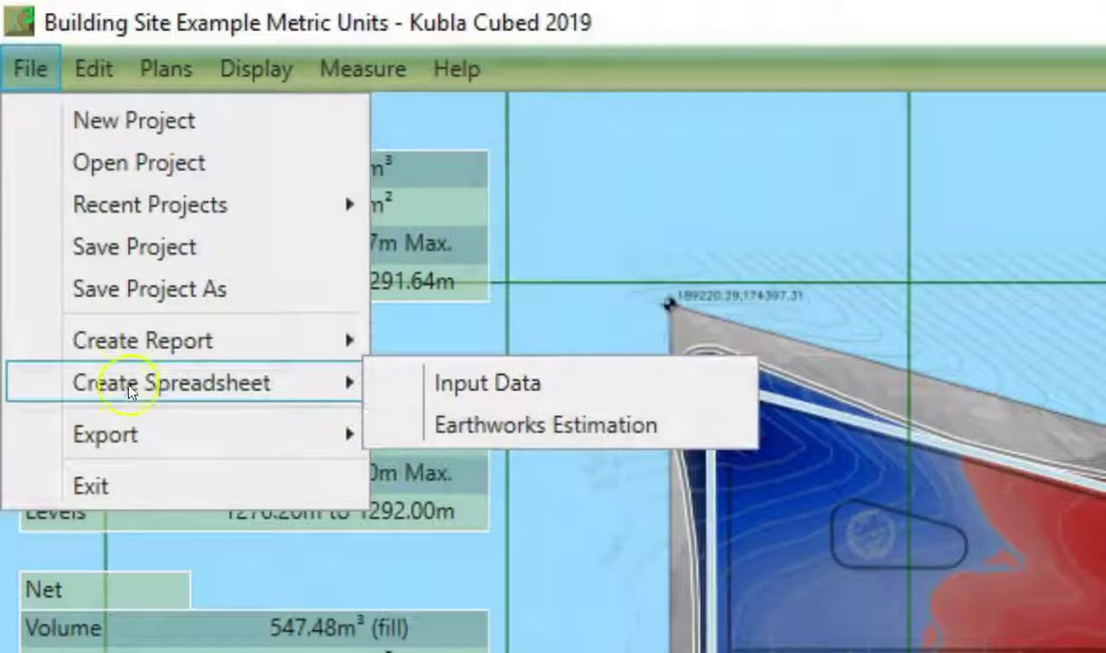
pyautogui.click(132, 386)
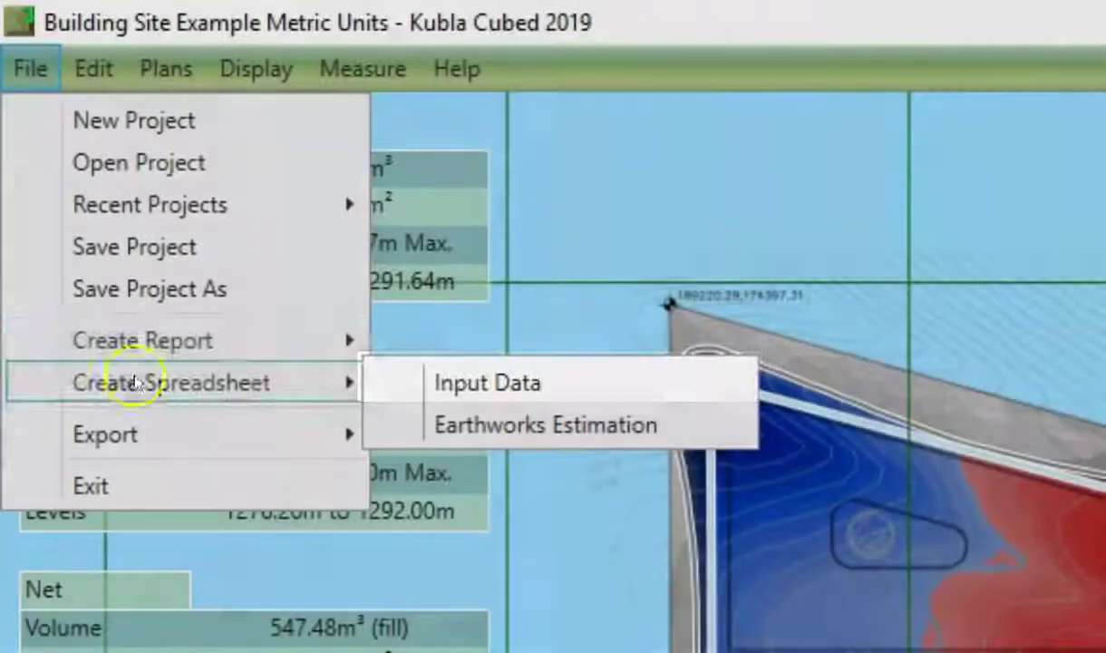
pyautogui.click(166, 343)
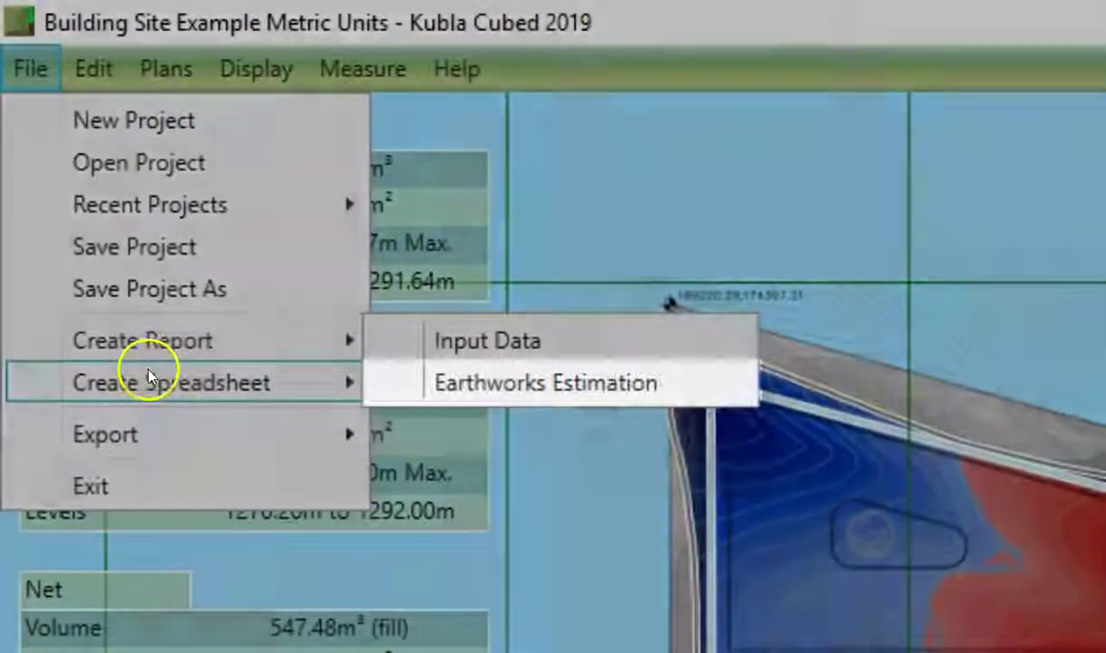
pyautogui.click(153, 376)
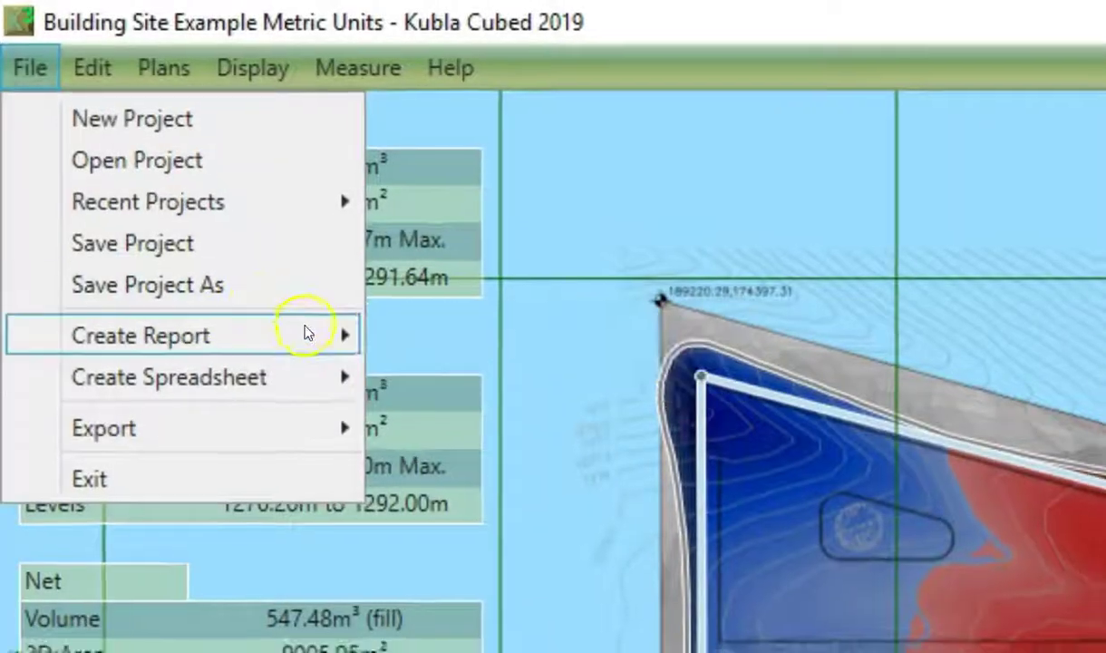
# Step: Generate the Input Data report, page its preview to page 3 of 3, and accept it
pyautogui.moveTo(307, 334)
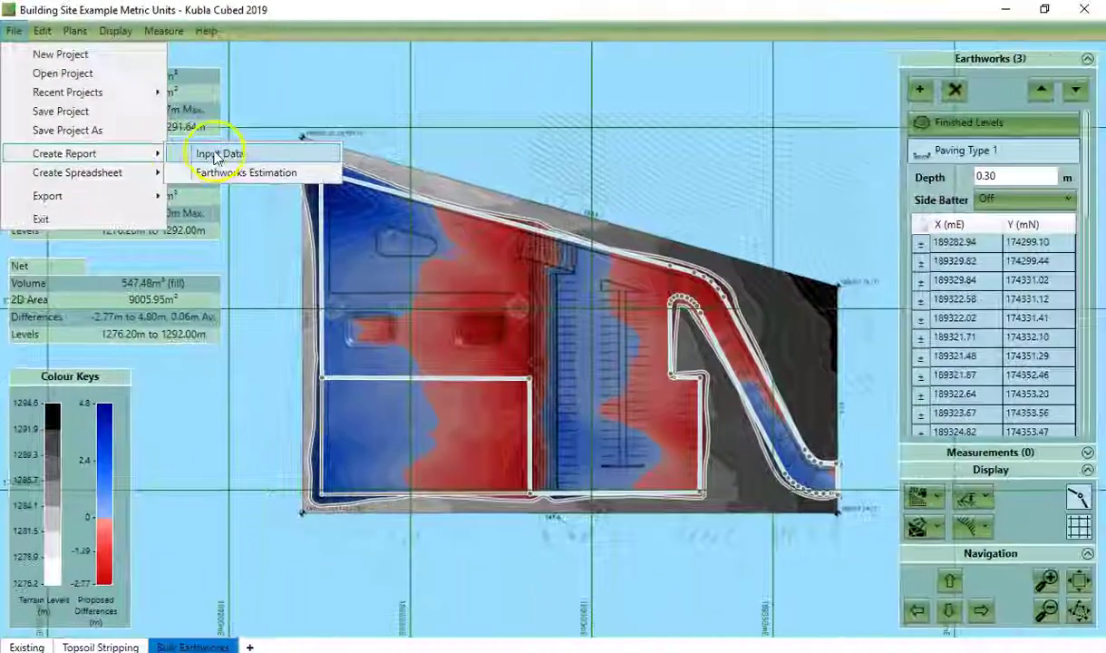
pyautogui.click(481, 338)
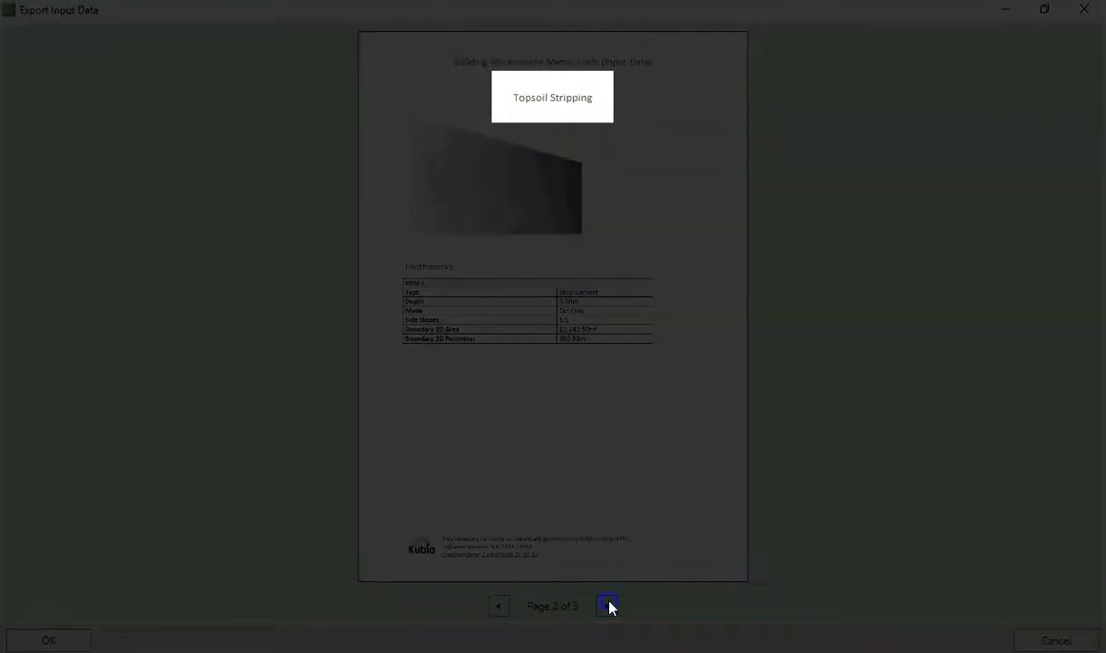
pyautogui.click(608, 605)
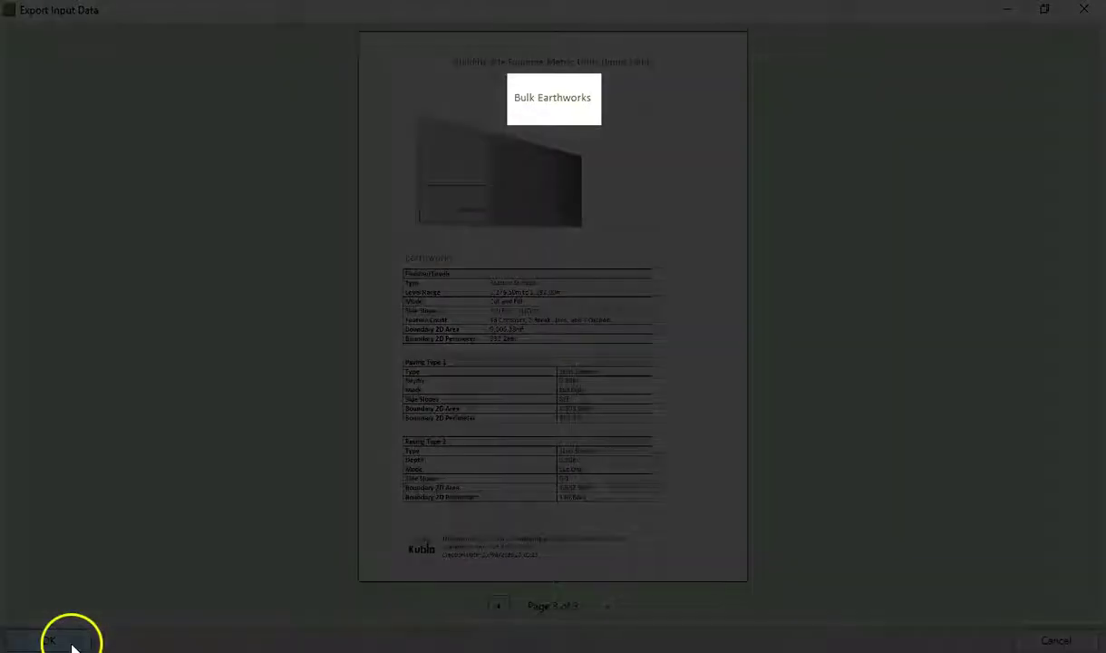
pyautogui.click(73, 646)
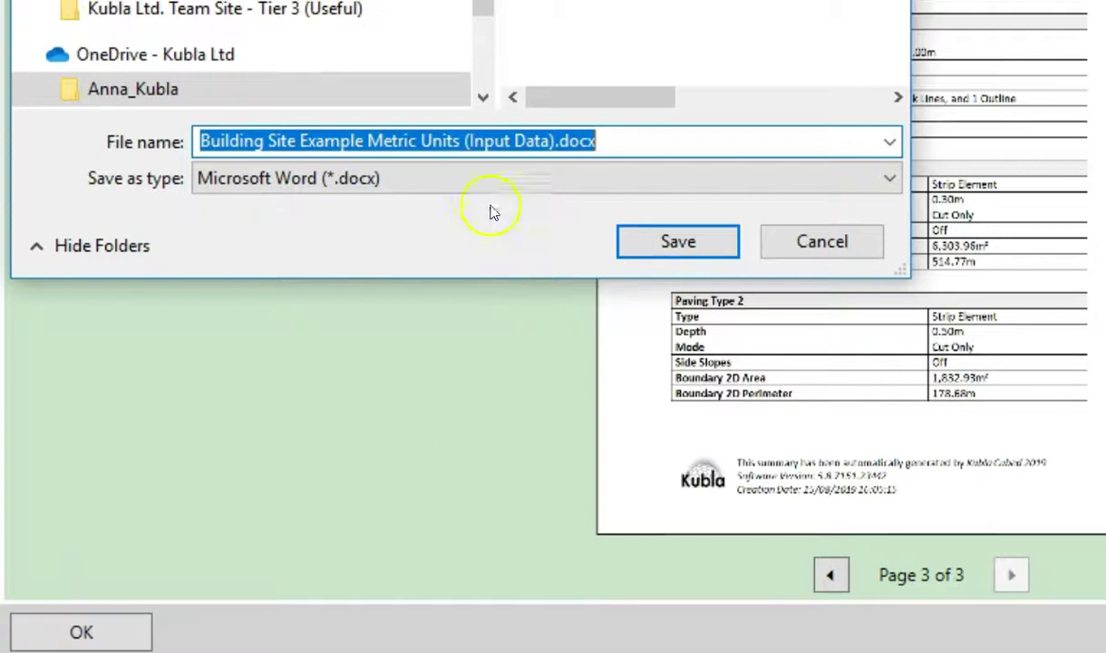
# Step: Save the report as PDF, Building Site Example Metric Units (Input Data).pdf, replacing the existing file
pyautogui.click(477, 185)
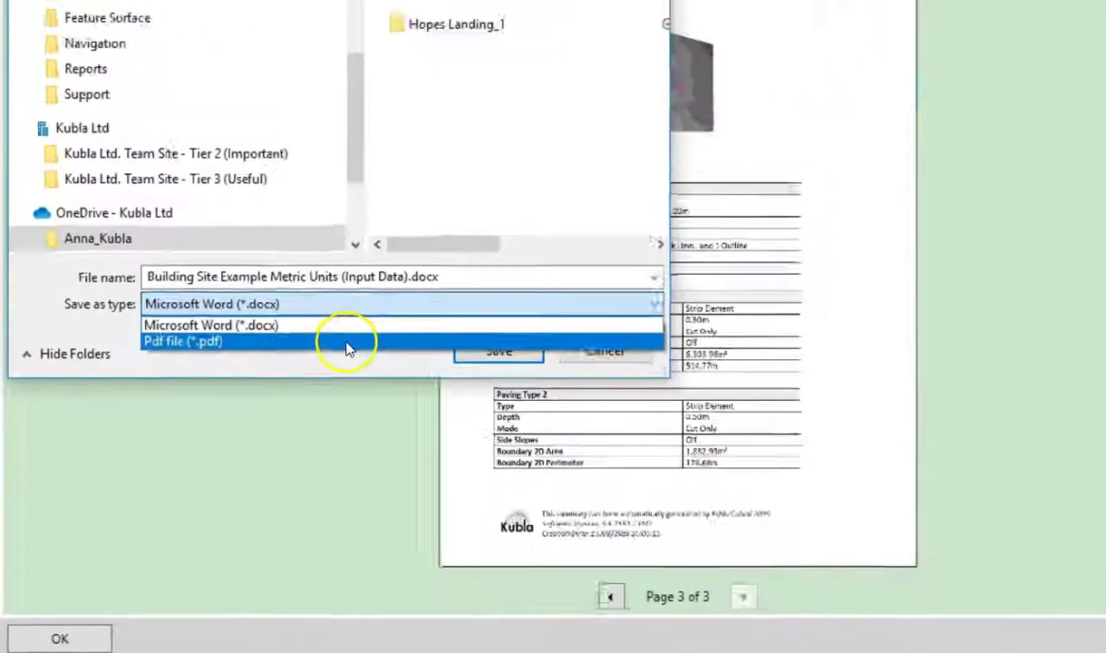
pyautogui.click(469, 229)
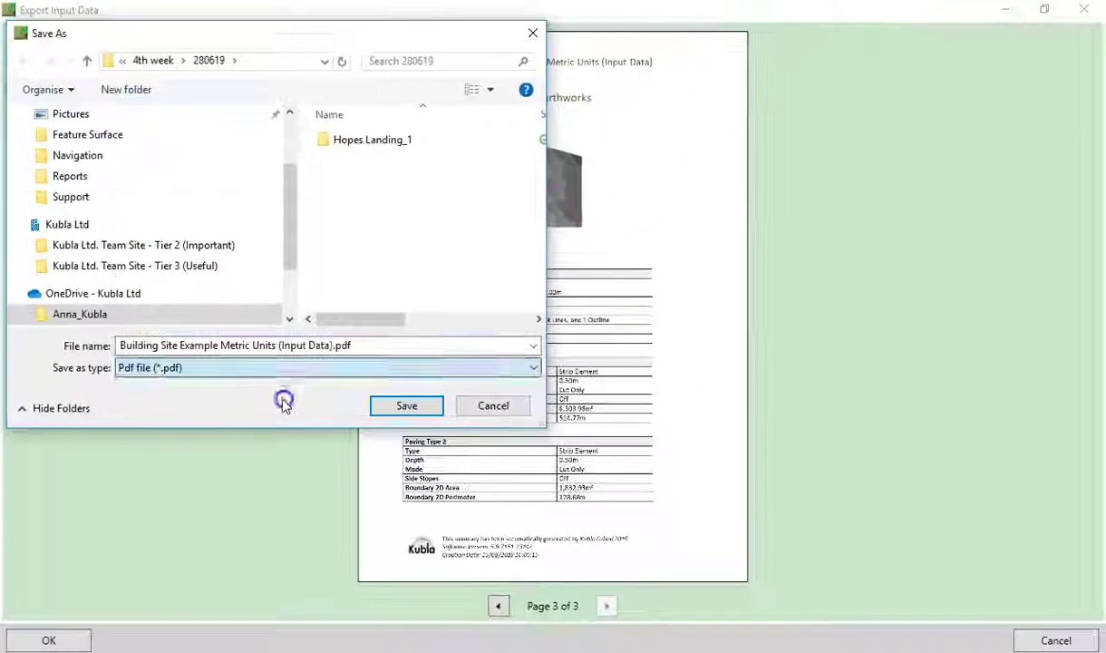
pyautogui.click(396, 407)
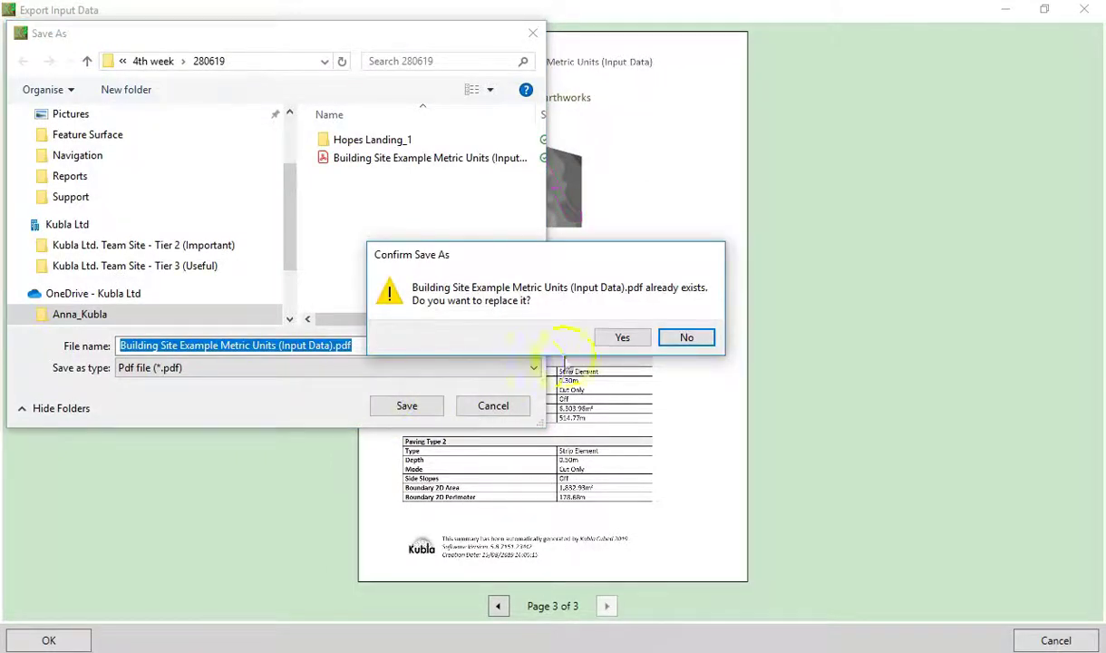
pyautogui.click(619, 337)
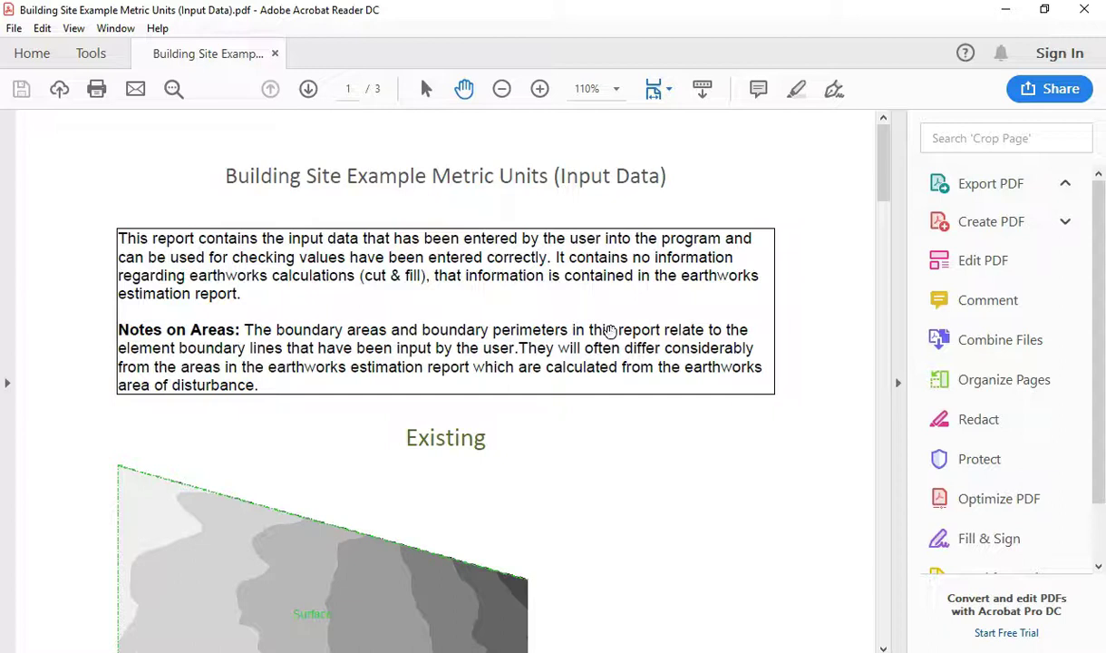
# Step: Scroll through the three-page PDF in Acrobat Reader, then close Acrobat
pyautogui.scroll(-5, 610, 331)
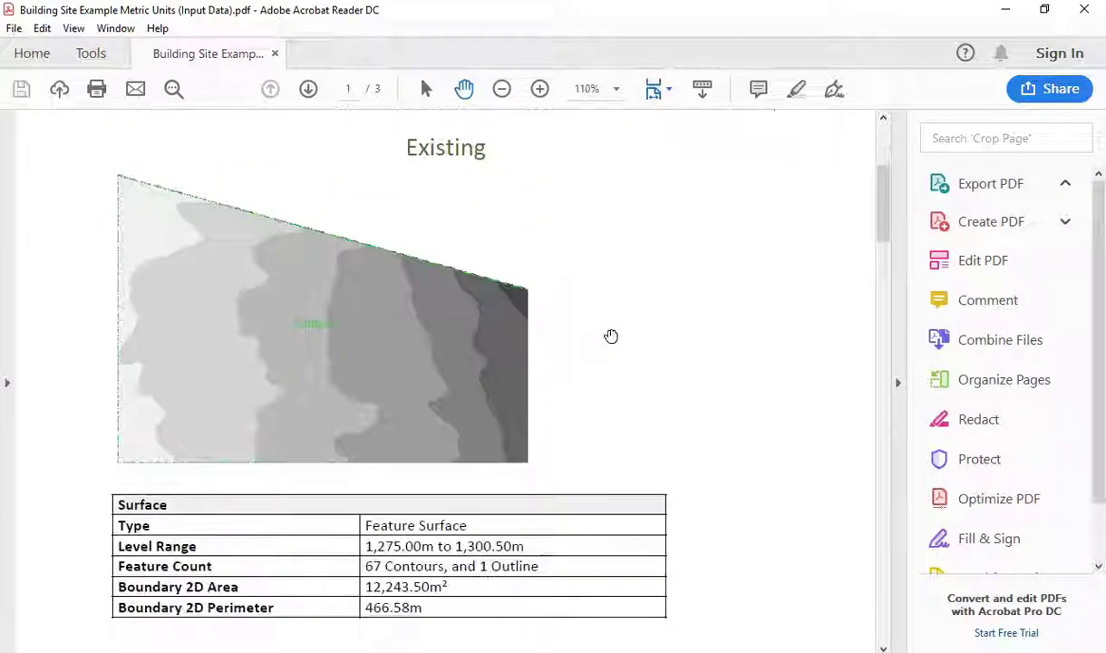
pyautogui.scroll(-6, 610, 336)
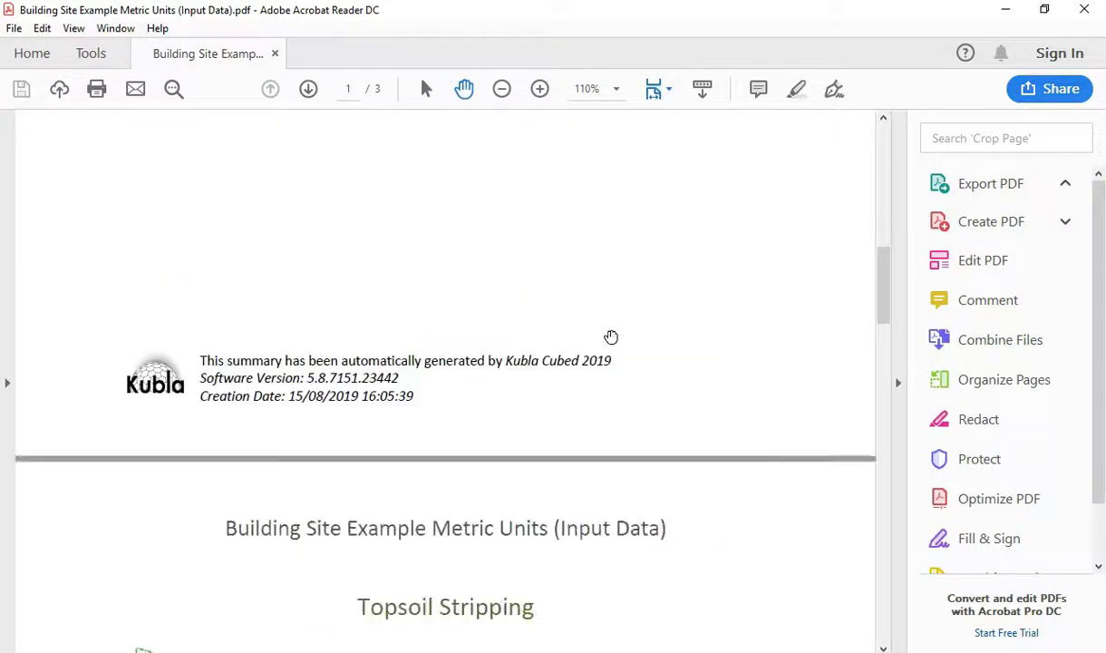
pyautogui.scroll(-3, 611, 336)
pyautogui.scroll(-10, 613, 339)
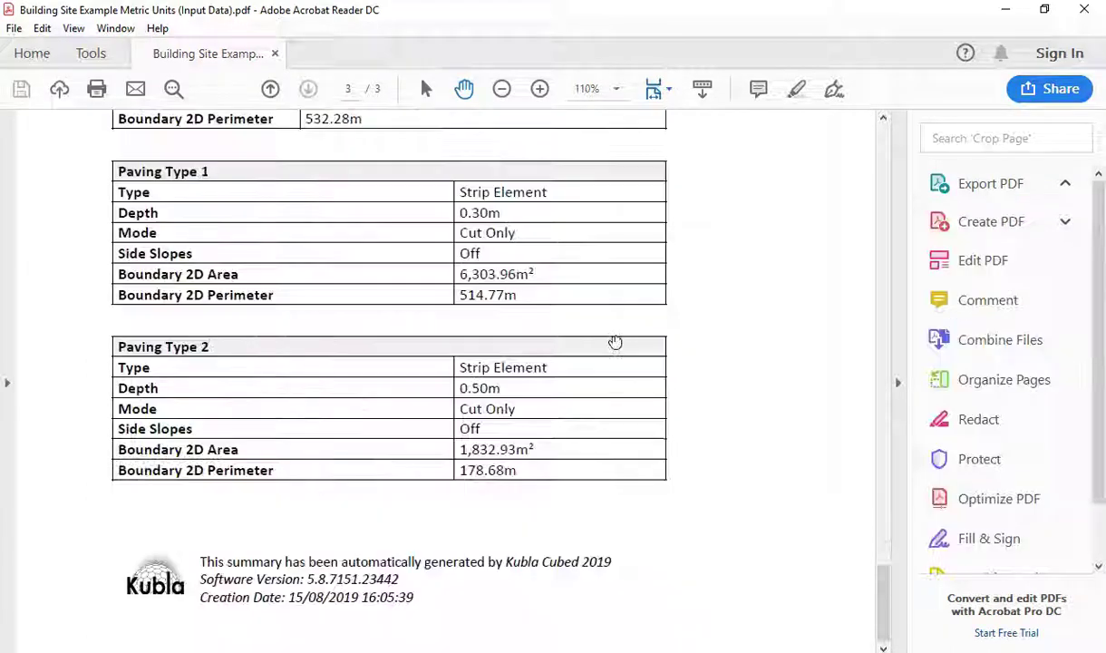
pyautogui.scroll(20, 615, 345)
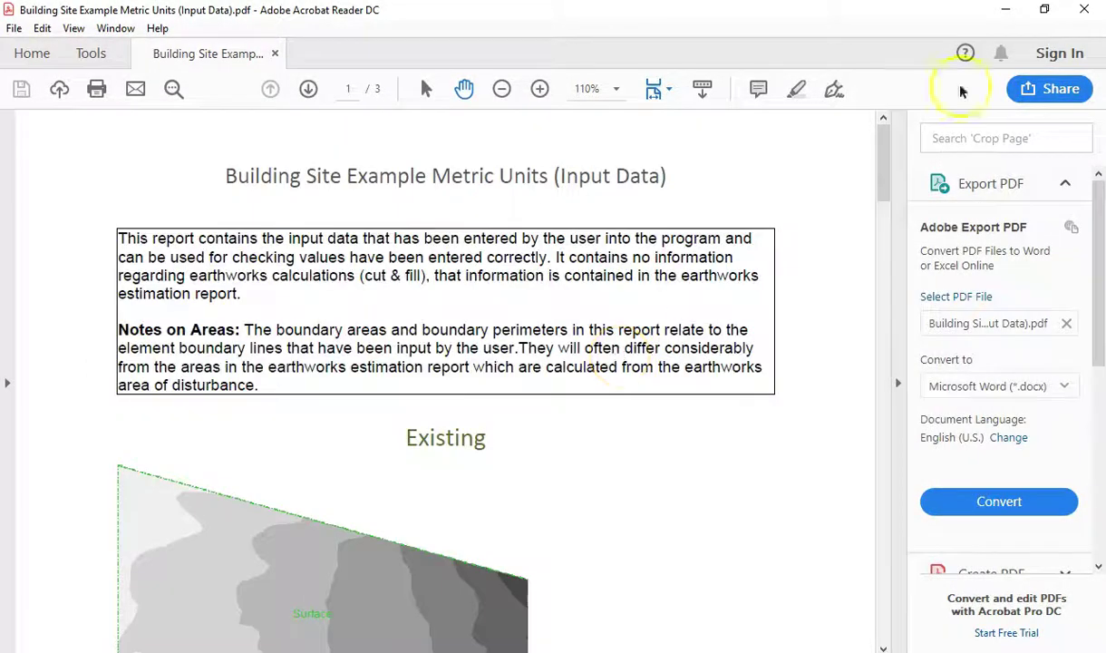
pyautogui.click(1084, 9)
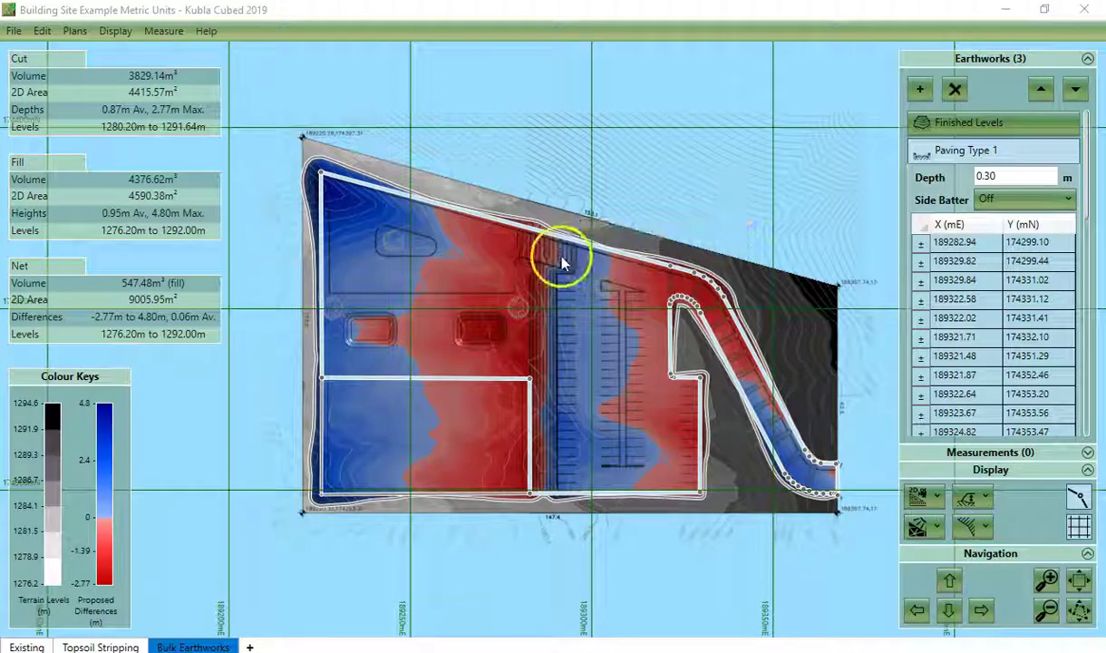
# Step: Open the File menu to reach the report and spreadsheet commands
pyautogui.moveTo(545, 265)
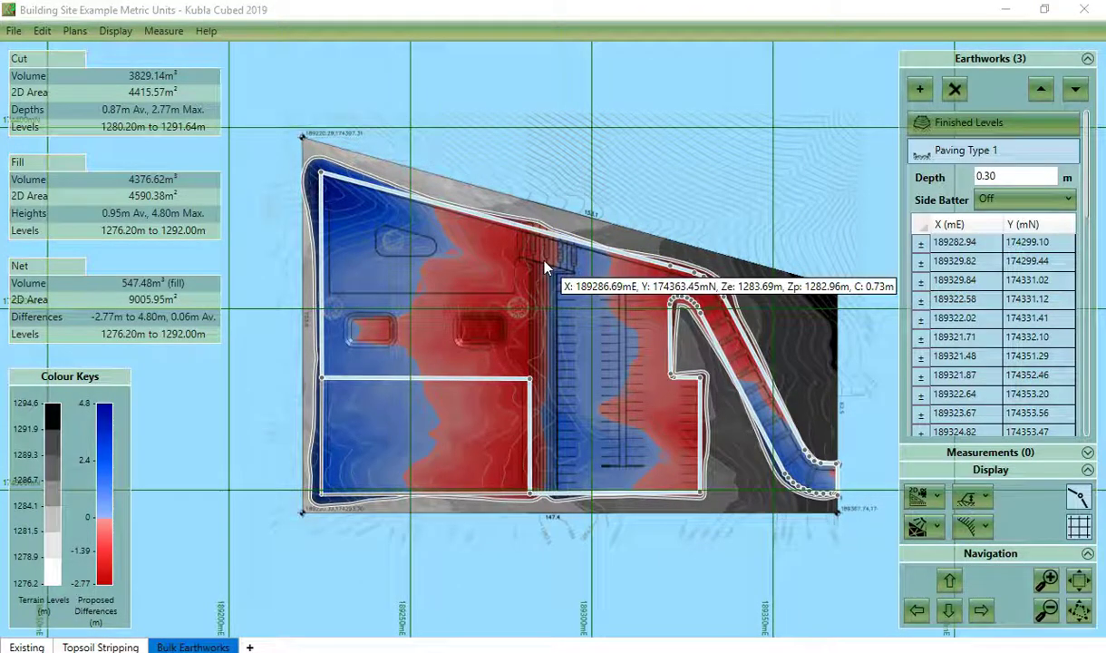
pyautogui.click(346, 129)
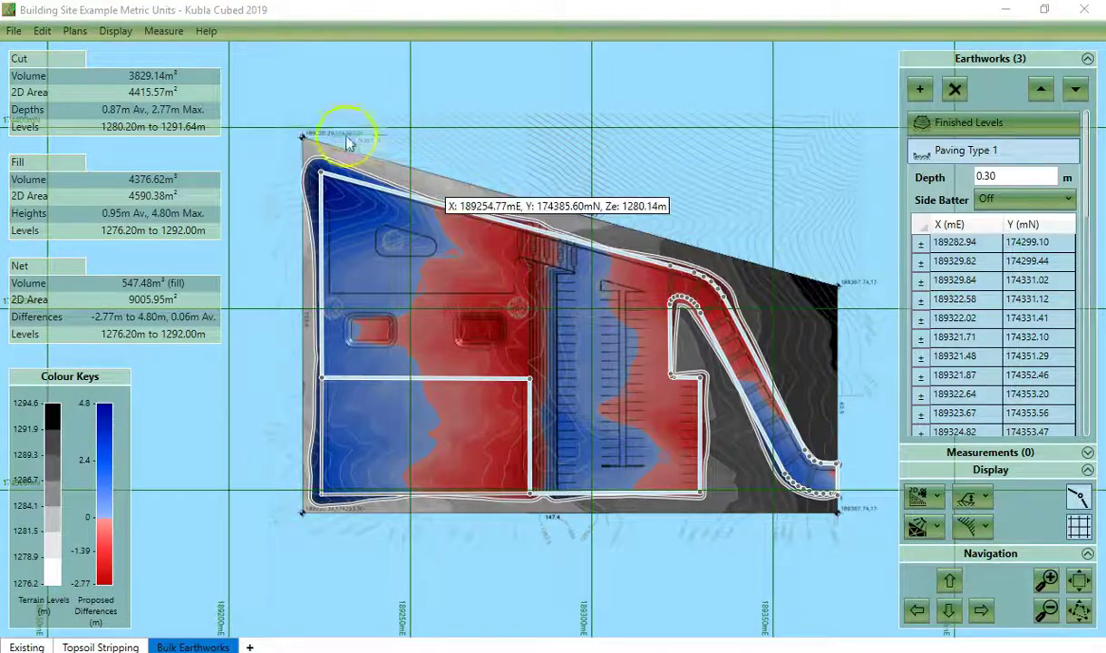
pyautogui.click(13, 30)
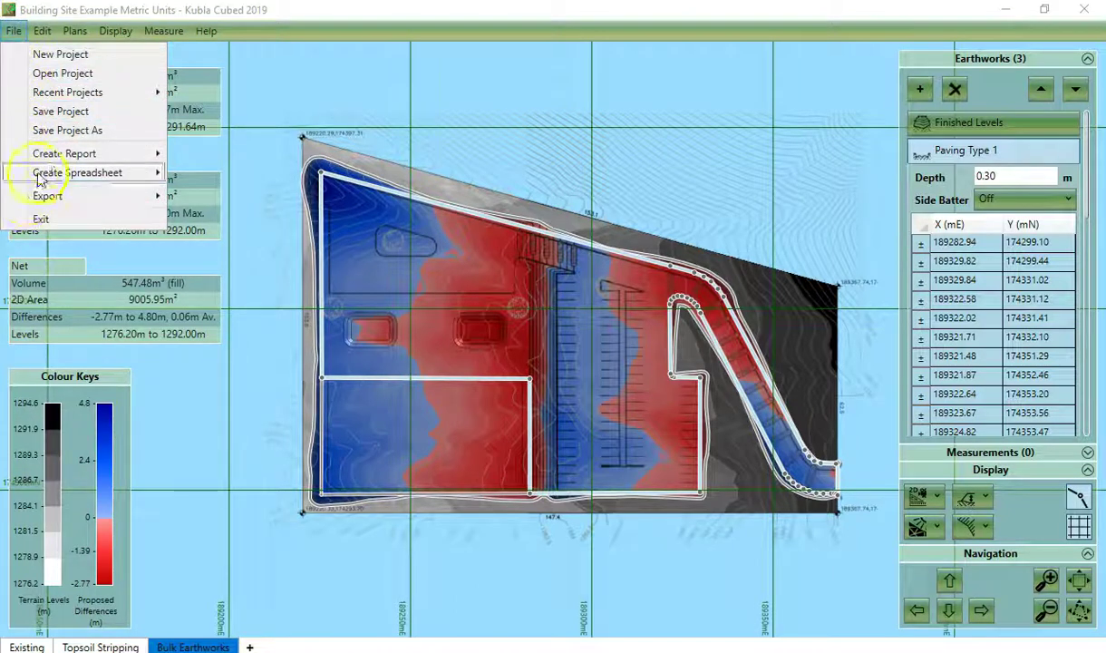
# Step: Preview the four-page Earthworks Estimation report maximized, page through it, and close it
pyautogui.moveTo(110, 155)
pyautogui.click(242, 177)
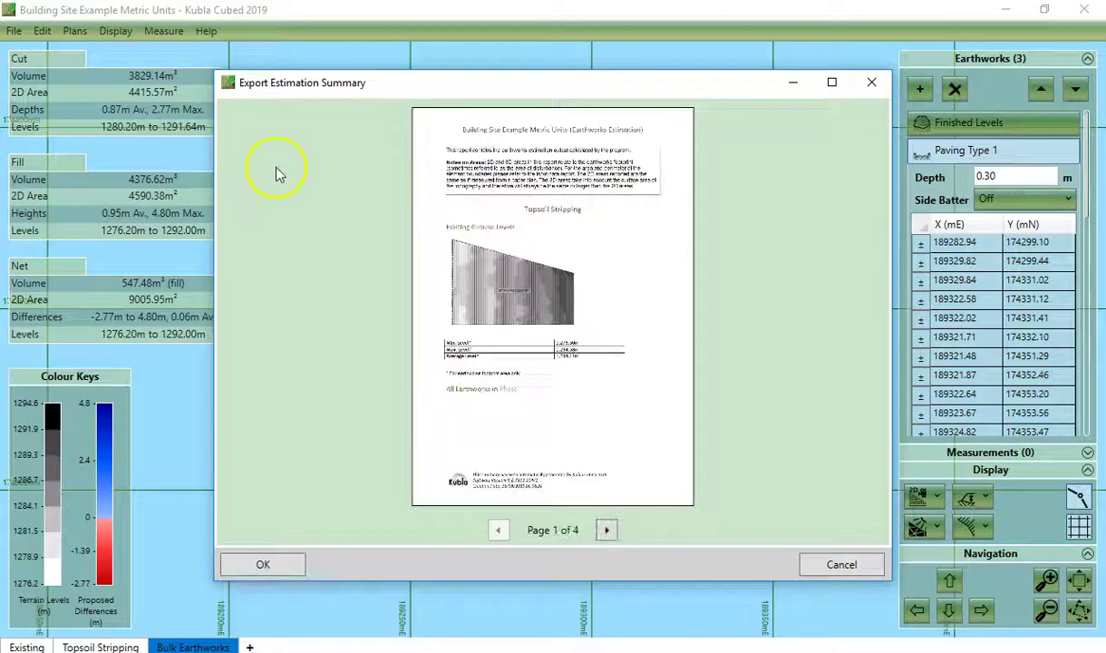
pyautogui.click(833, 82)
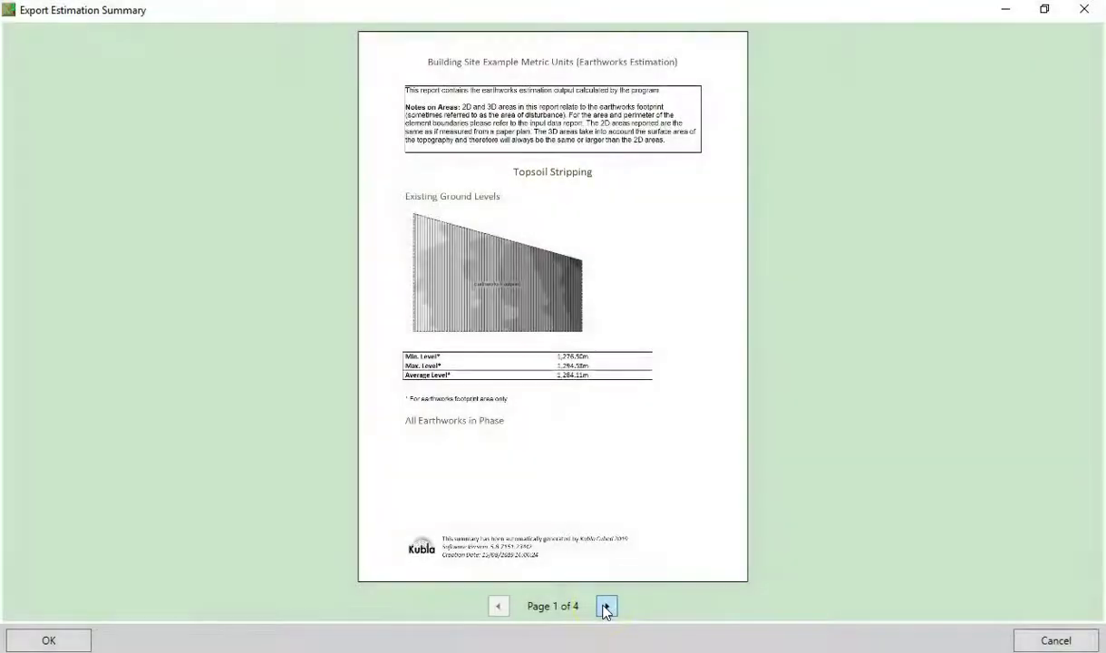
pyautogui.click(604, 607)
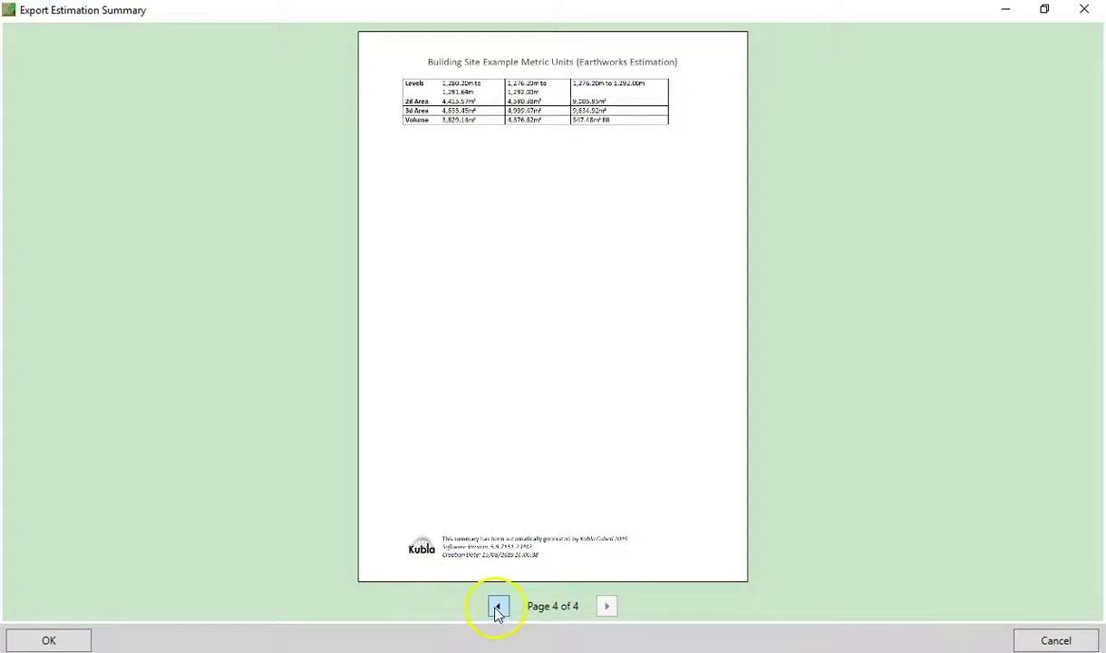
pyautogui.click(497, 606)
pyautogui.click(497, 606)
pyautogui.click(497, 607)
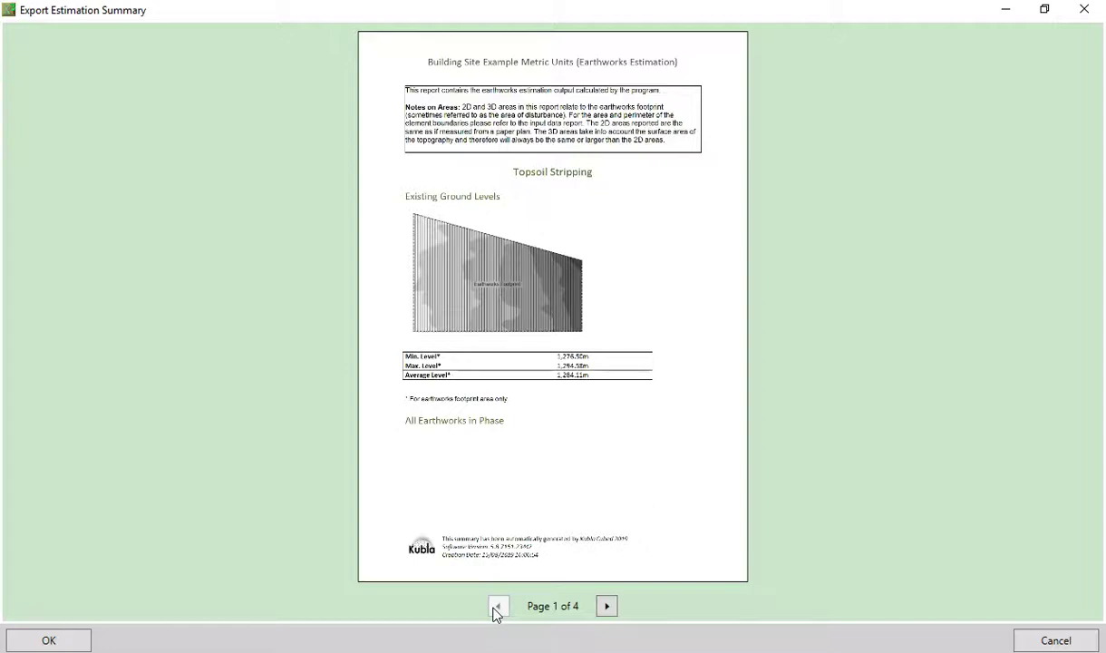
pyautogui.click(1097, 7)
pyautogui.click(14, 30)
# Step: Create the Earthworks Estimation spreadsheet and enlarge its window to show more columns
pyautogui.moveTo(68, 177)
pyautogui.click(218, 192)
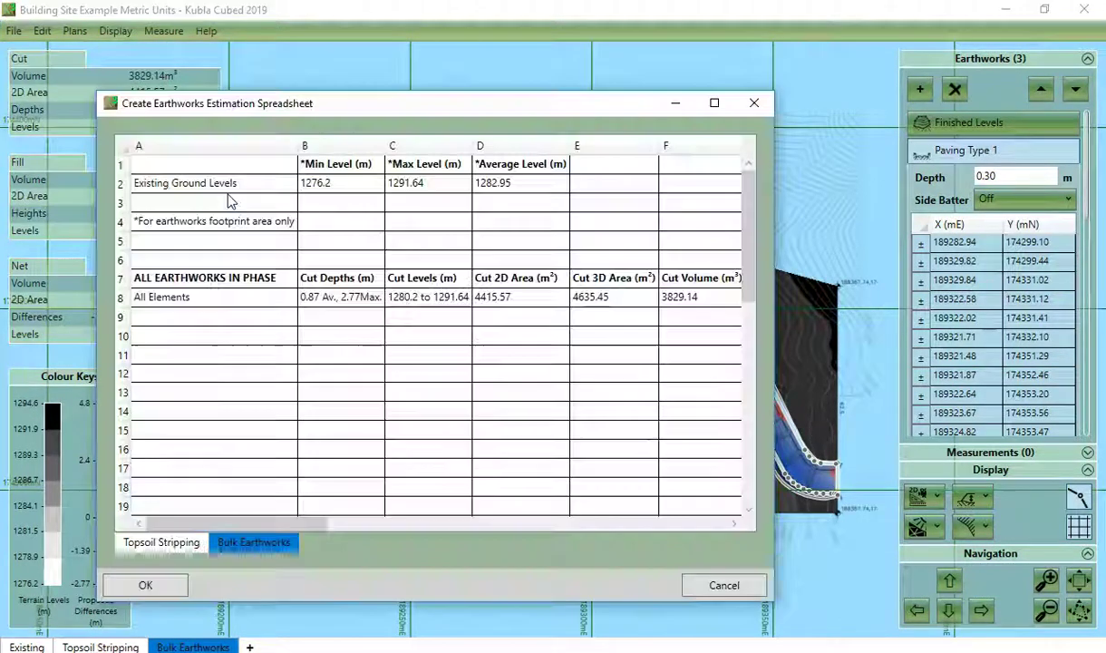
pyautogui.click(715, 103)
pyautogui.click(717, 134)
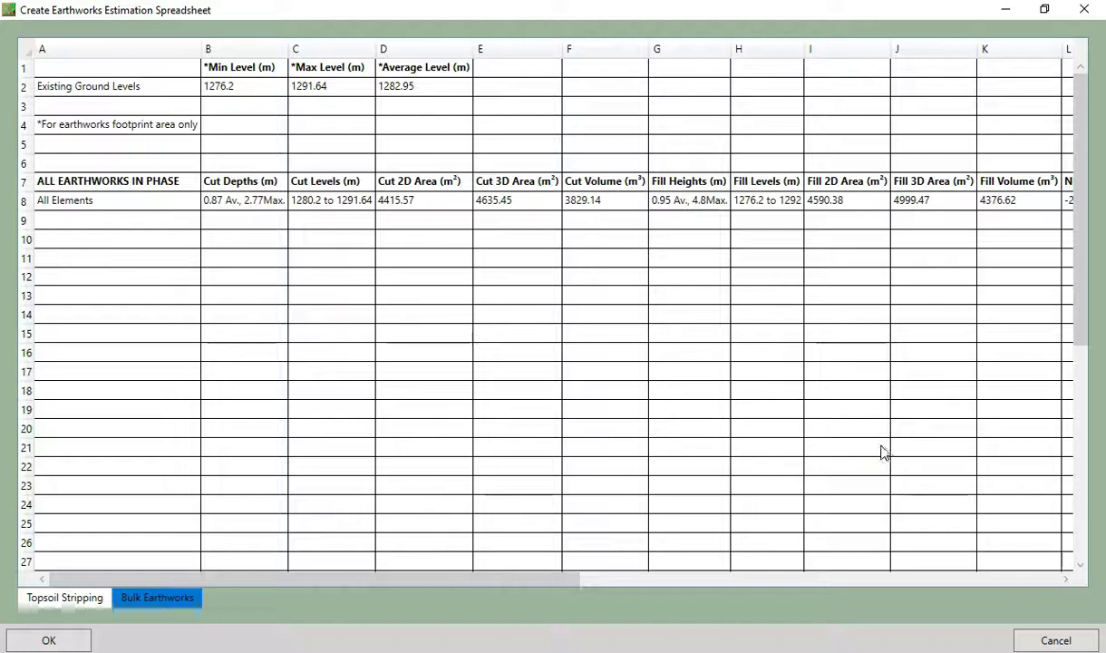
pyautogui.click(760, 411)
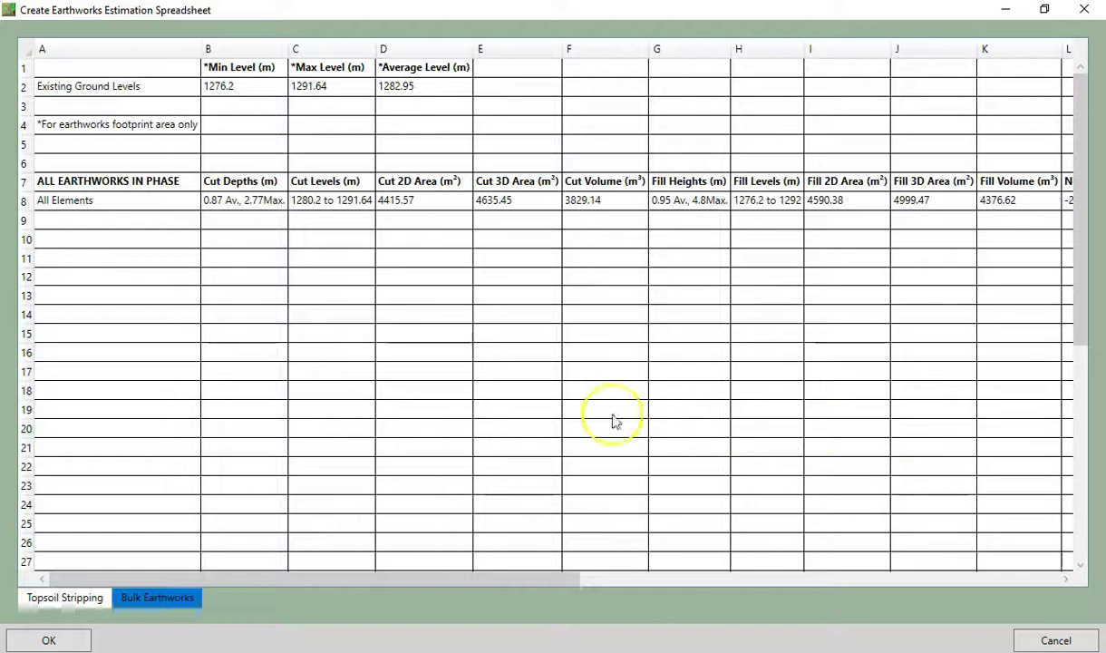
pyautogui.click(196, 435)
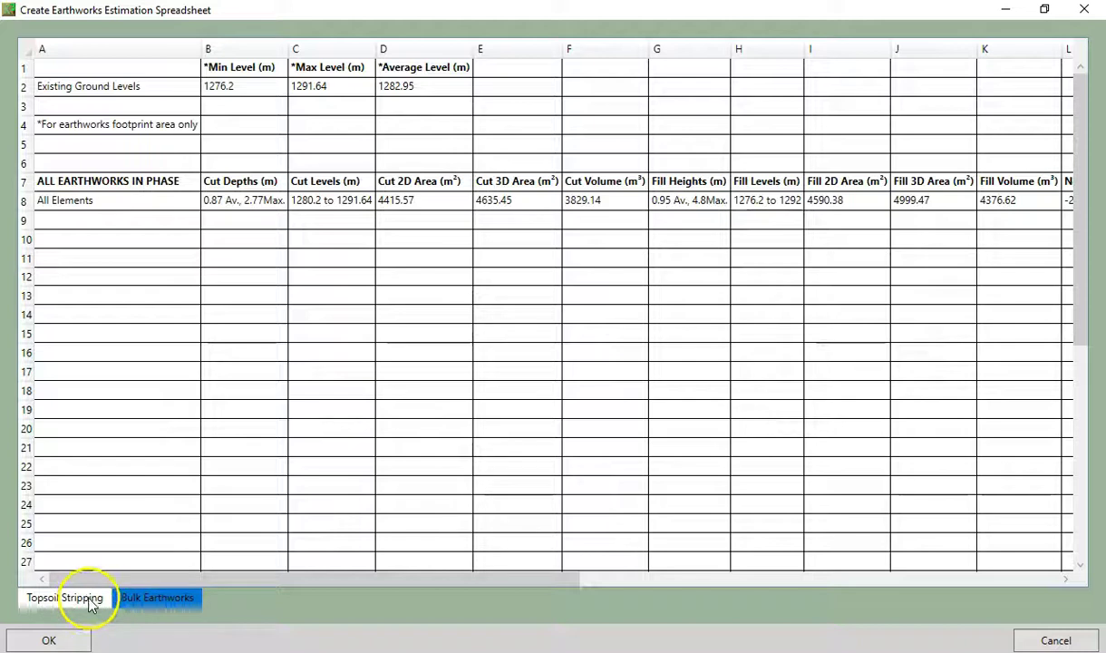
# Step: Review the Topsoil Stripping sheet, return to Bulk Earthworks, and close the spreadsheet
pyautogui.click(91, 602)
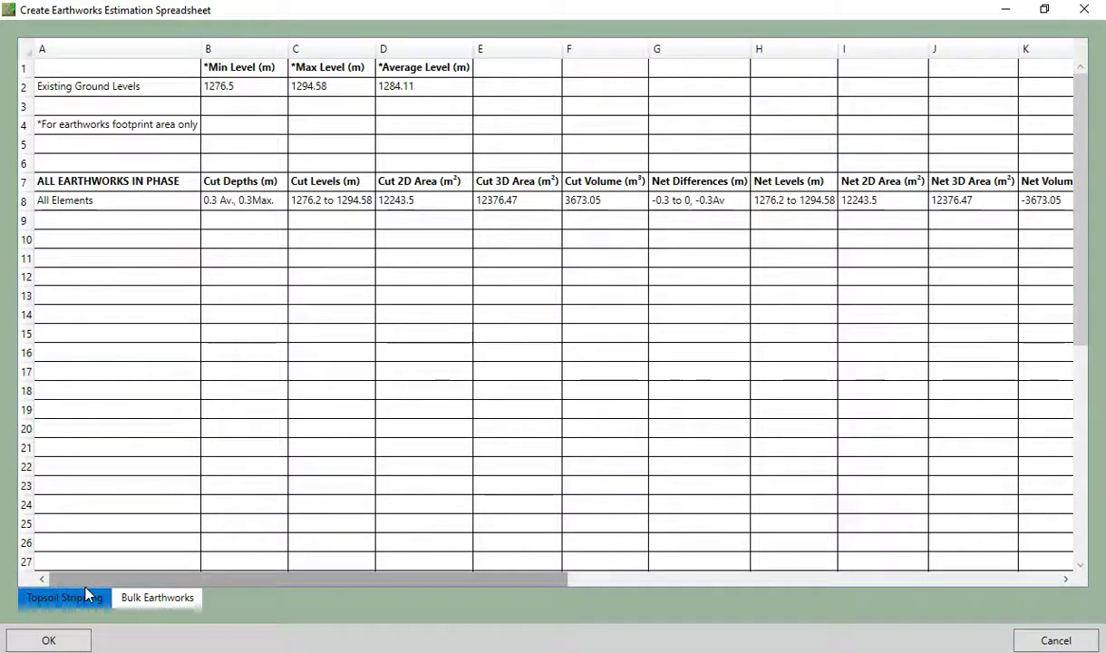
pyautogui.click(110, 599)
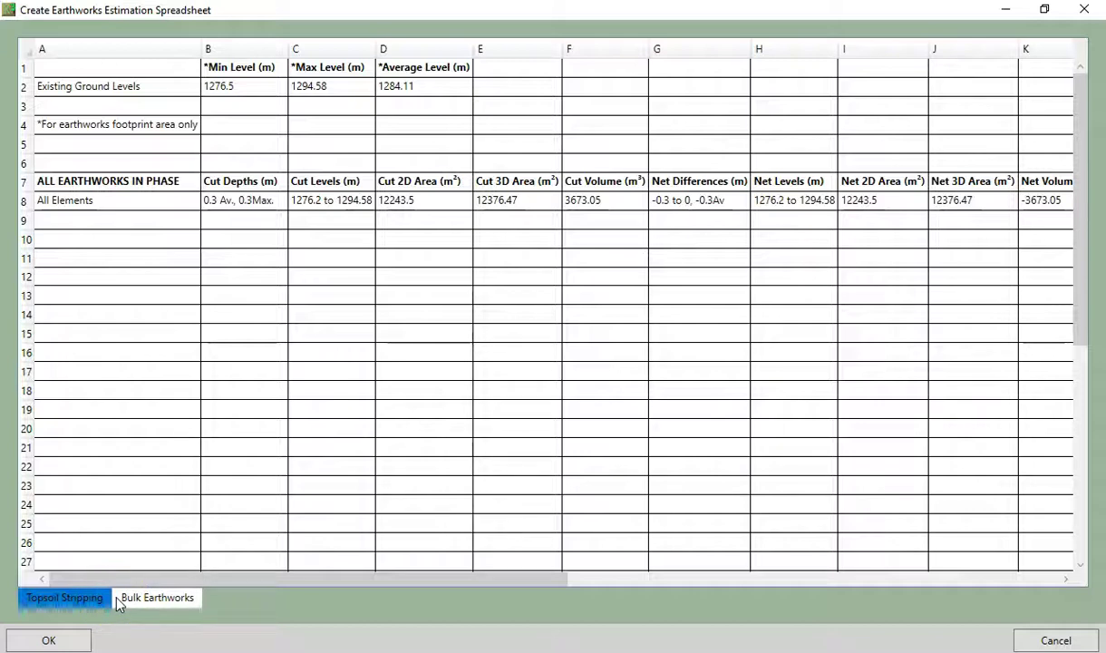
pyautogui.click(145, 600)
pyautogui.click(159, 602)
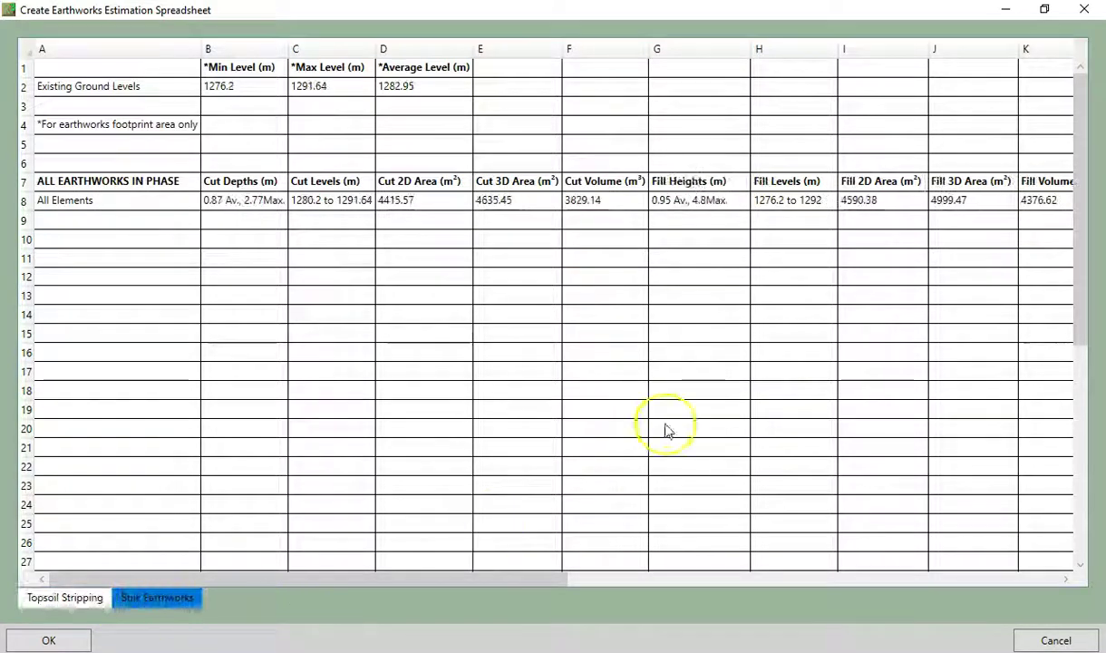
pyautogui.click(1088, 11)
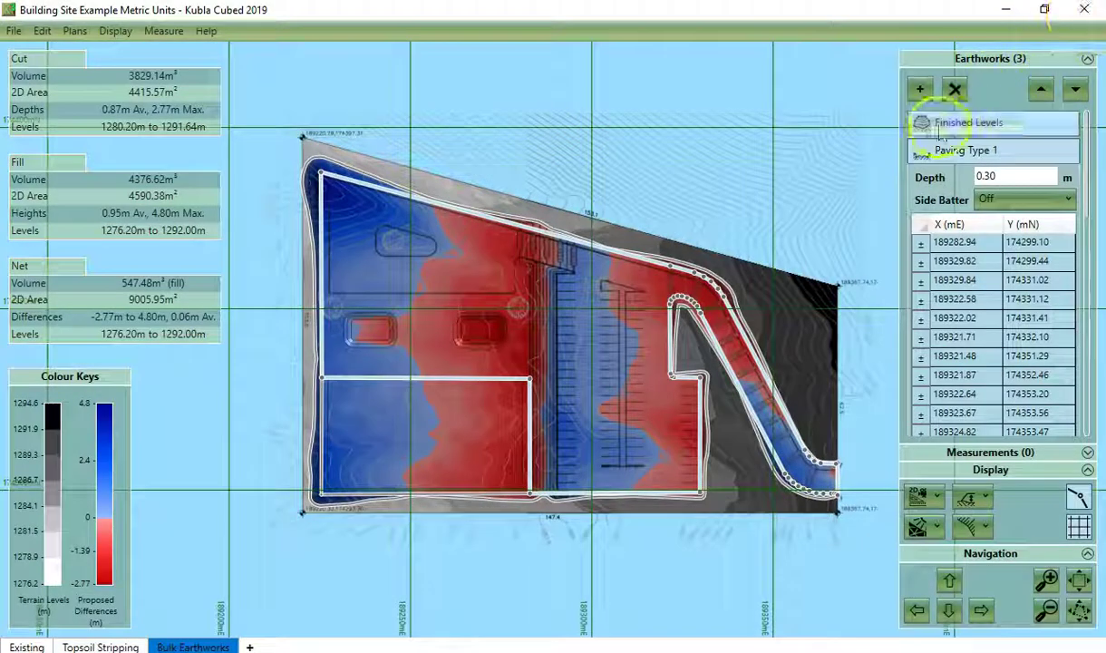